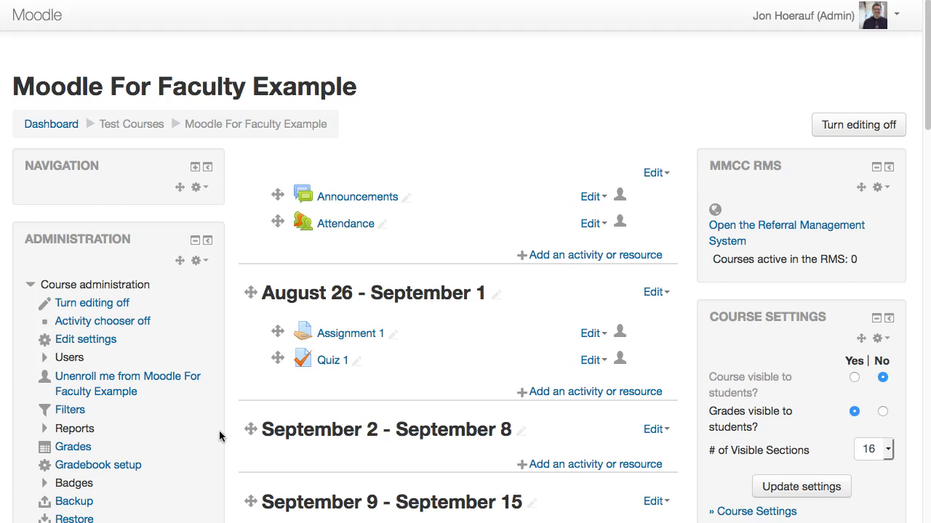
# - Start adding a Forum activity to the August 26 - September 1 section
pyautogui.click(575, 391)
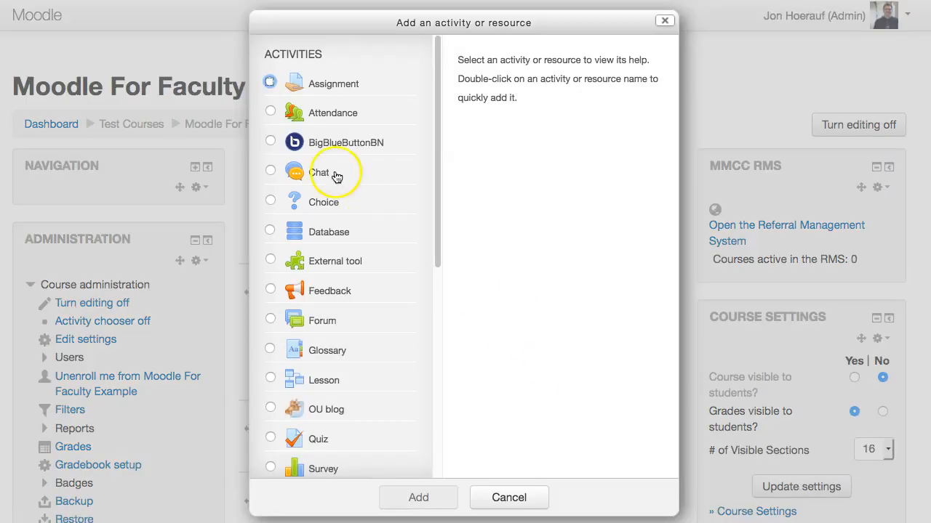
pyautogui.click(270, 319)
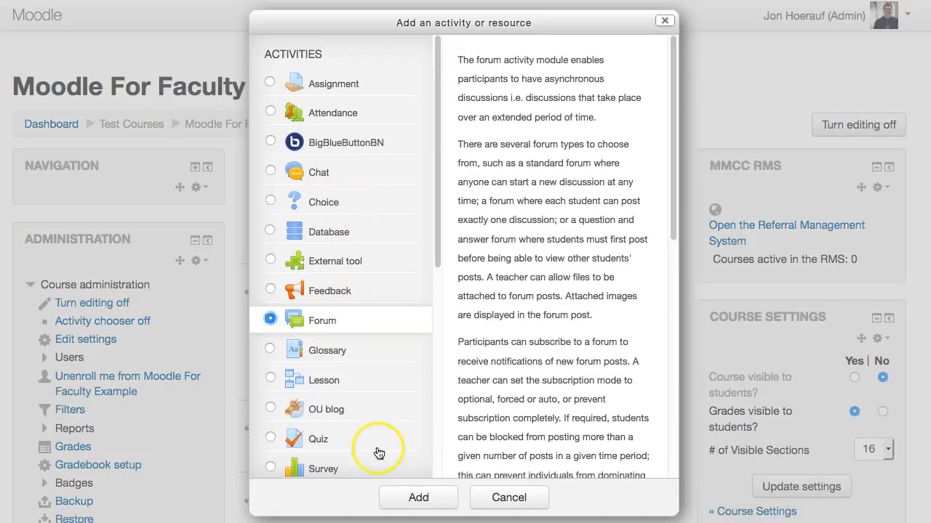
pyautogui.click(418, 498)
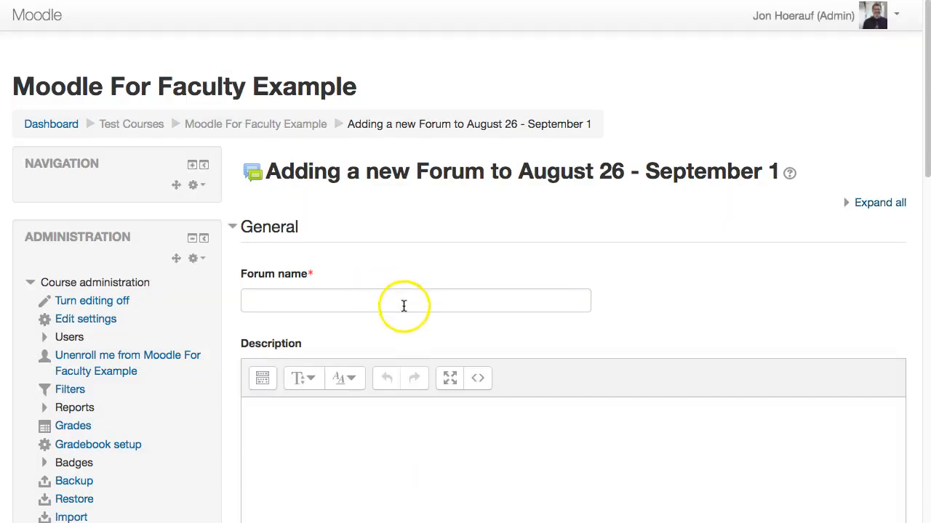
# - Name the forum "Forum 1" and enter the description "Post your favorite pet here"
pyautogui.click(405, 306)
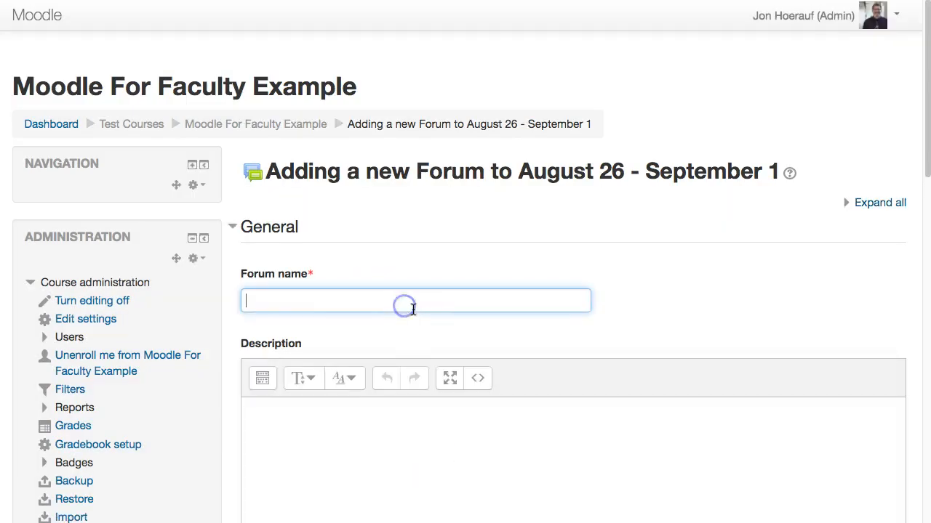
pyautogui.write('Forum 1')
pyautogui.scroll(-5, 420, 335)
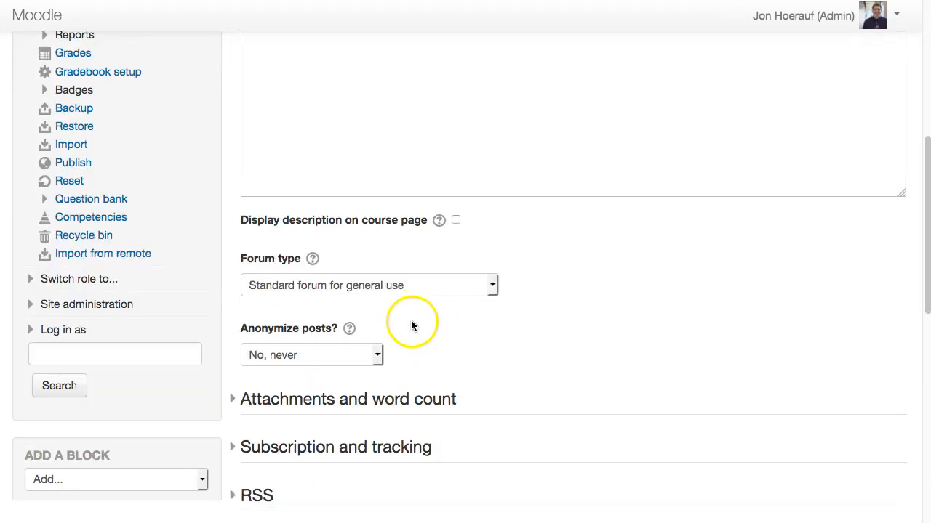
pyautogui.scroll(2, 411, 320)
pyautogui.click(357, 191)
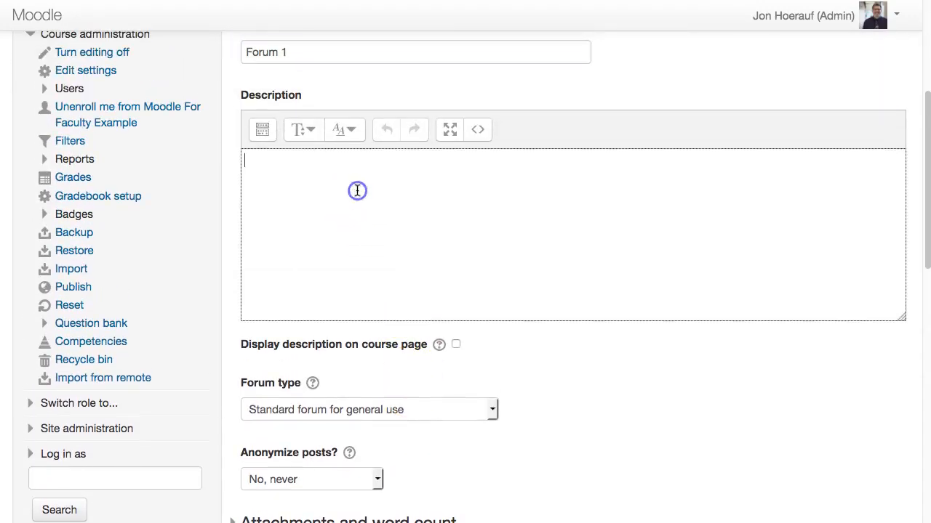
pyautogui.write('Post your favo')
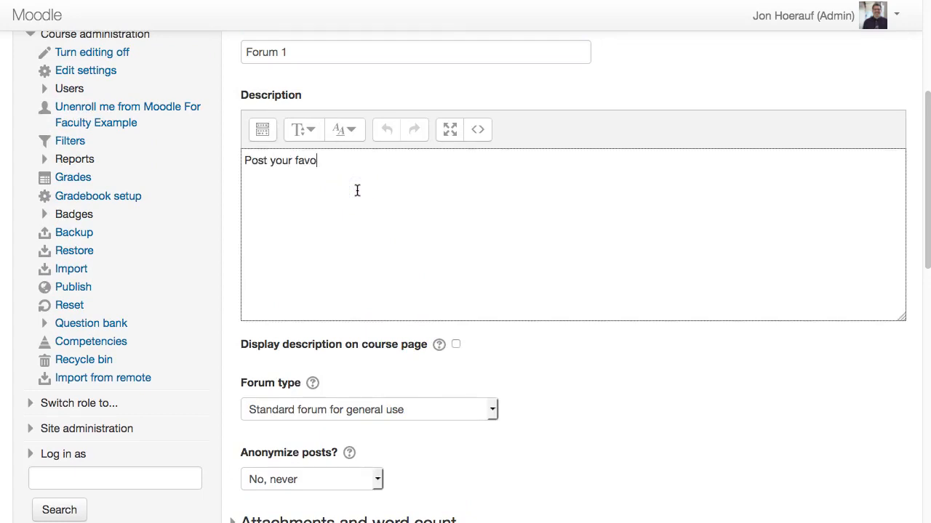
pyautogui.write('rite pet here')
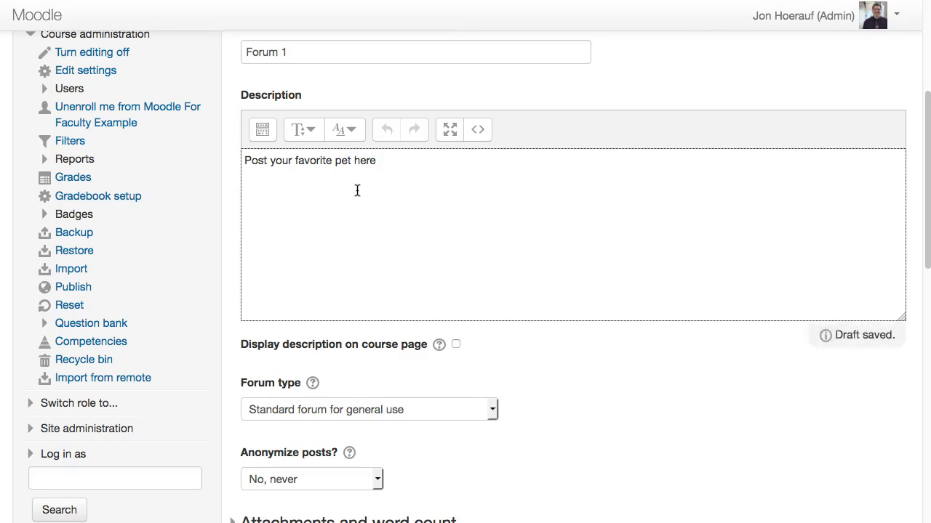
# - Read the help on the available forum types and check the options in the forum's Grade settings
pyautogui.scroll(-1, 402, 285)
pyautogui.scroll(-3, 363, 272)
pyautogui.scroll(-3, 353, 259)
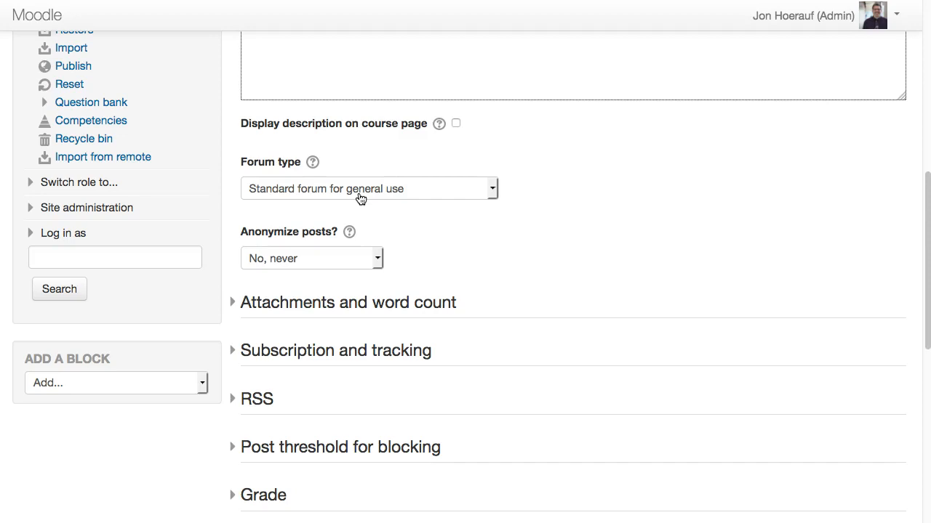
pyautogui.click(312, 162)
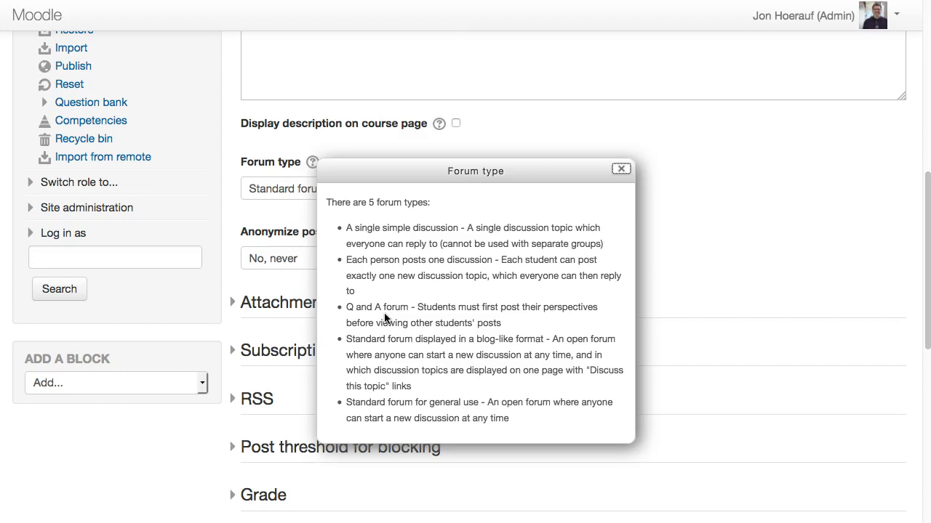
pyautogui.click(622, 171)
pyautogui.scroll(-5, 545, 287)
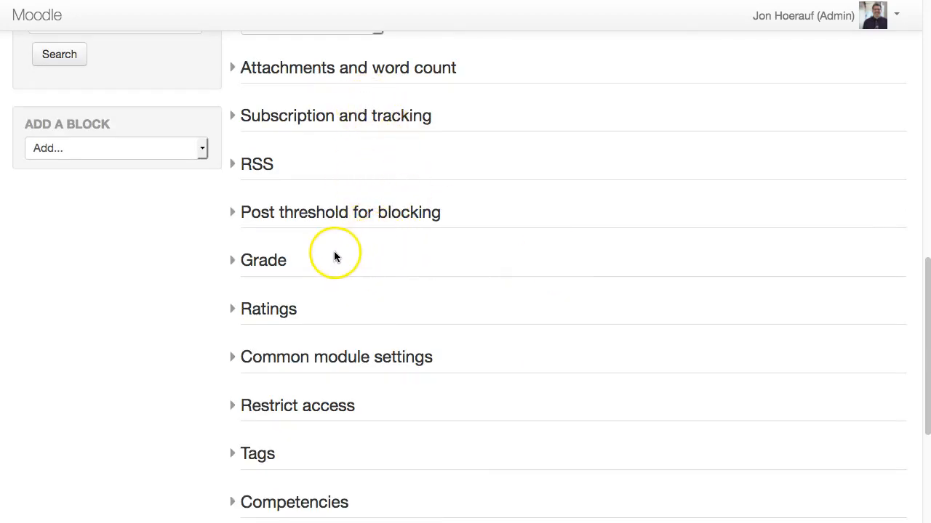
pyautogui.scroll(-2, 339, 251)
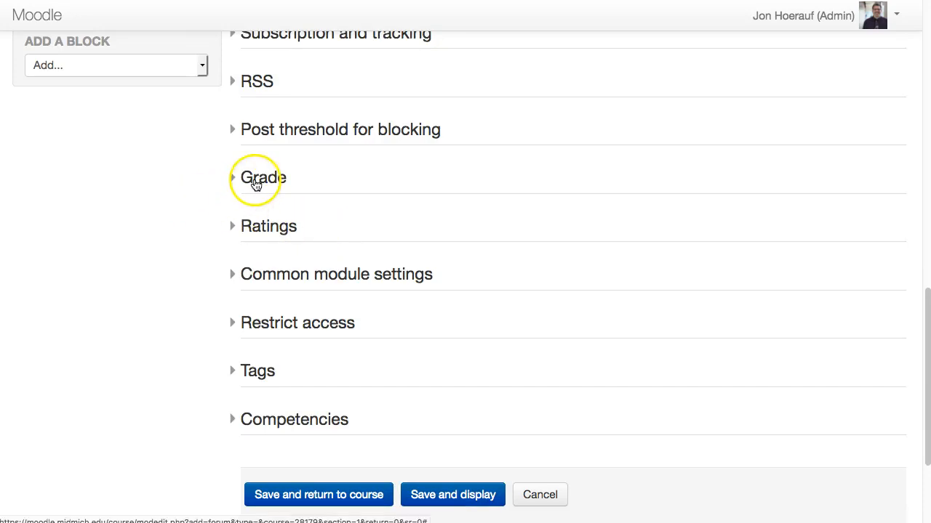
pyautogui.click(251, 181)
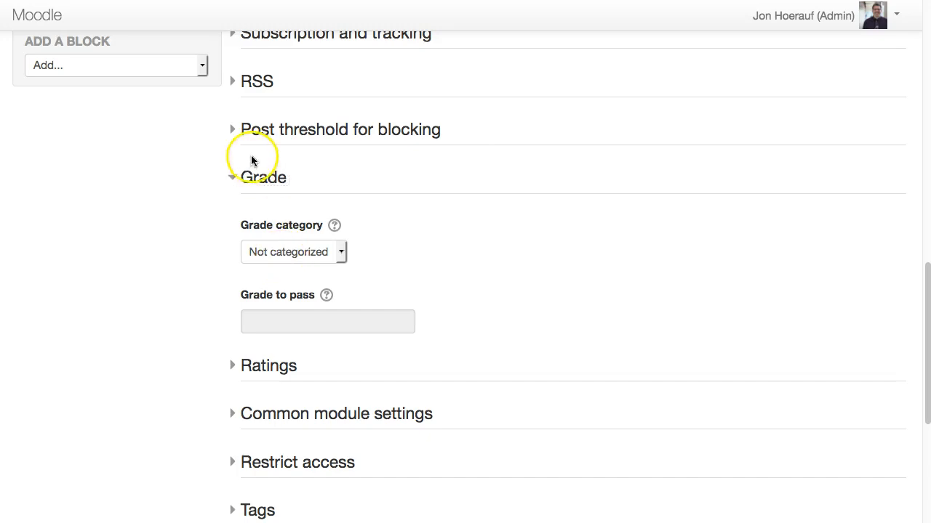
pyautogui.click(259, 181)
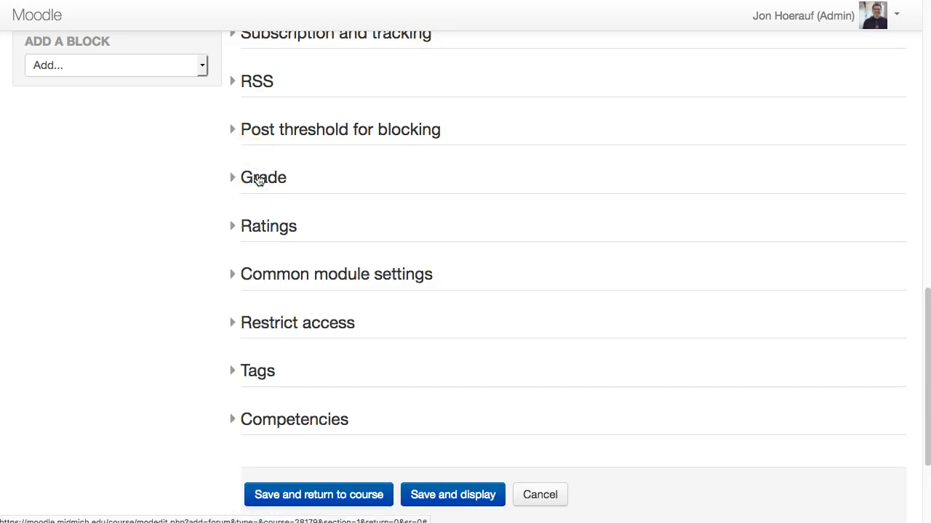
# - Set the aggregate type in the forum's Ratings settings to Maximum rating
pyautogui.scroll(-1, 298, 182)
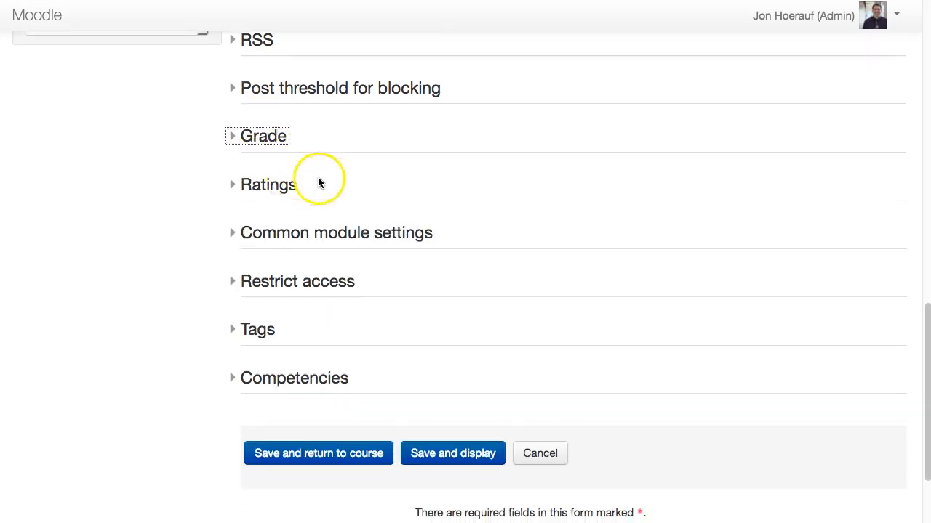
pyautogui.click(281, 190)
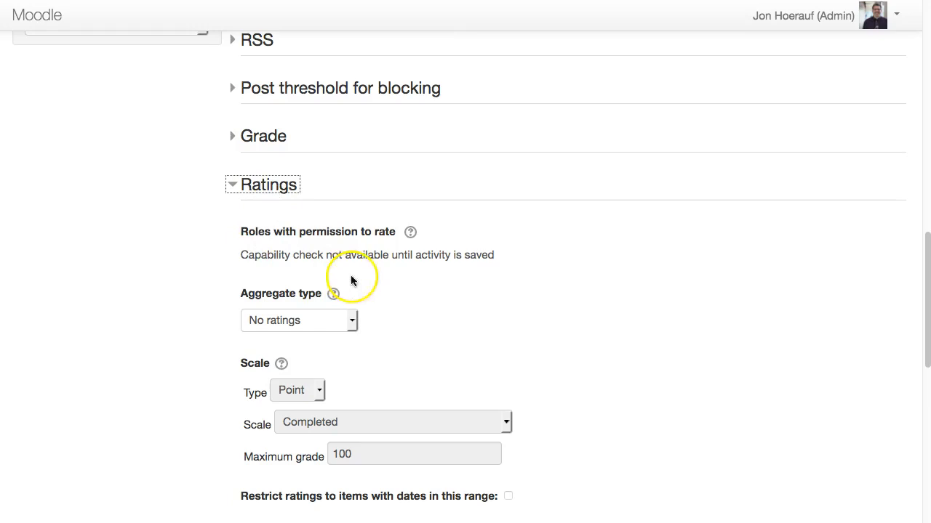
pyautogui.scroll(-3, 387, 296)
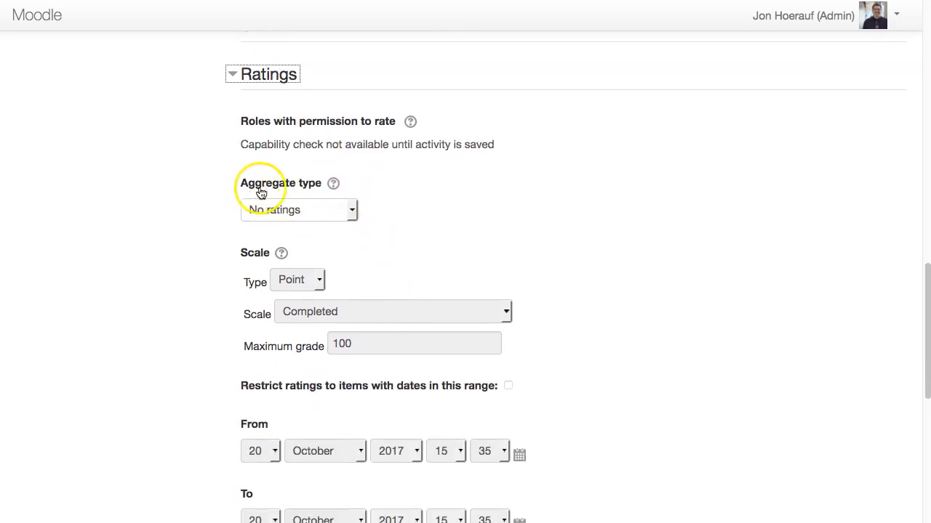
pyautogui.click(353, 213)
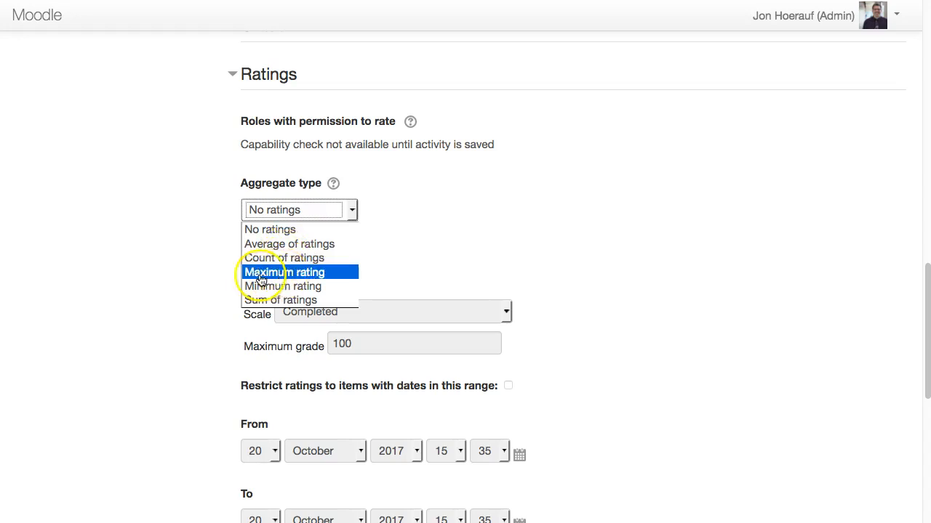
pyautogui.click(284, 273)
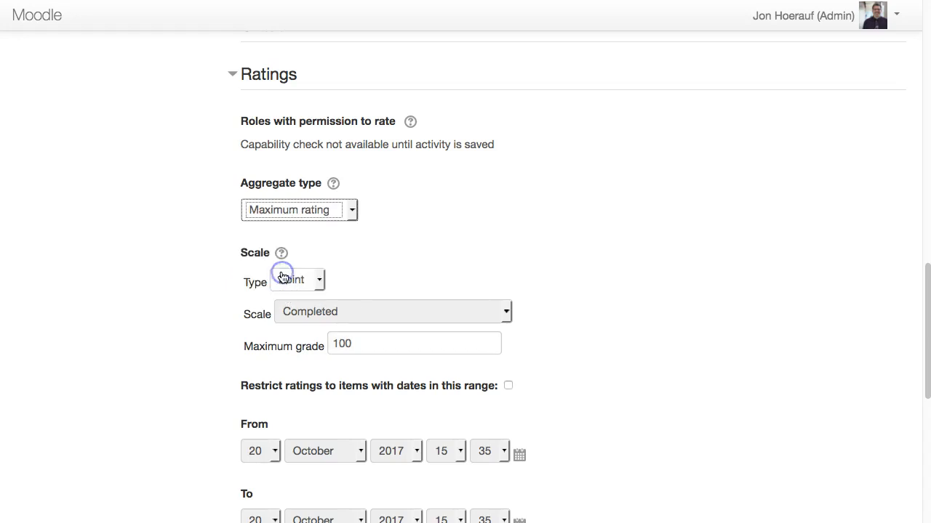
# - Keep the rating scale type as Point and set the maximum grade to 10
pyautogui.click(320, 284)
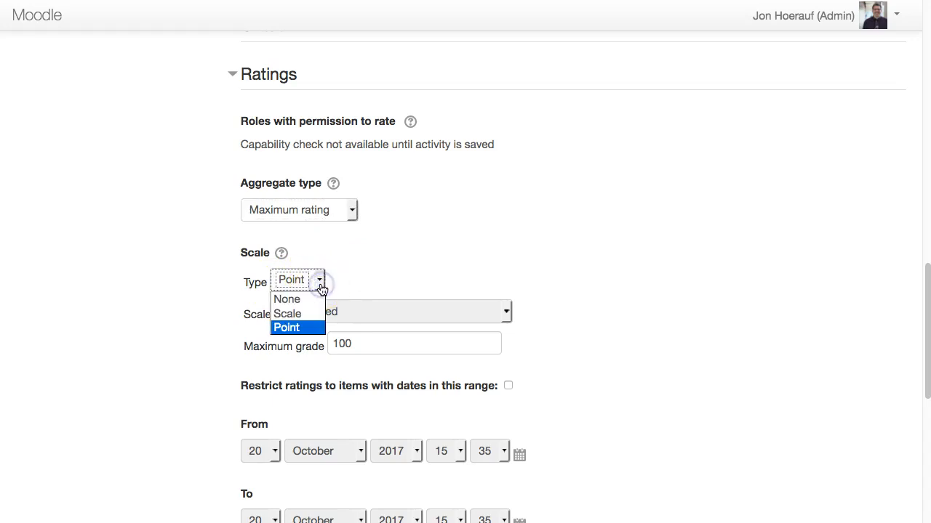
pyautogui.click(355, 269)
pyautogui.click(363, 342)
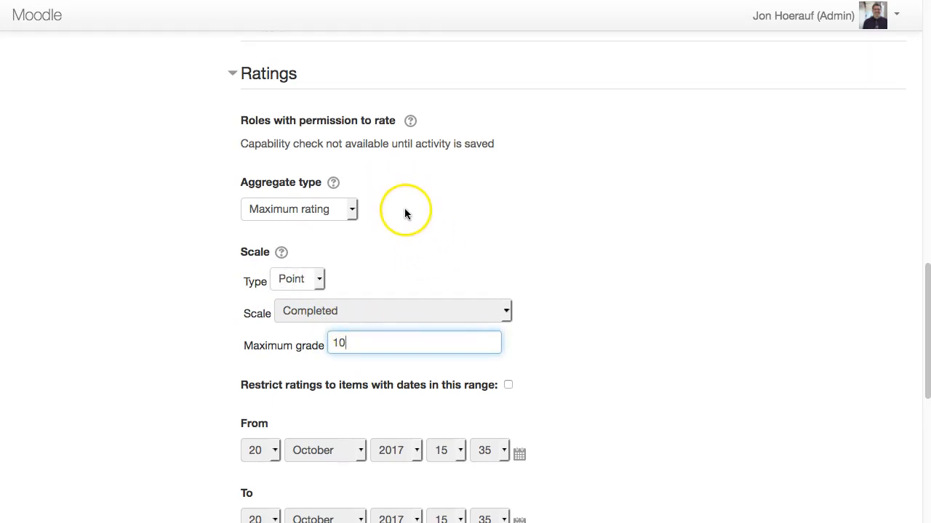
# - Save the forum, returning to the course, and open Forum 1 from the August 26 - September 1 section
pyautogui.scroll(-5, 400, 207)
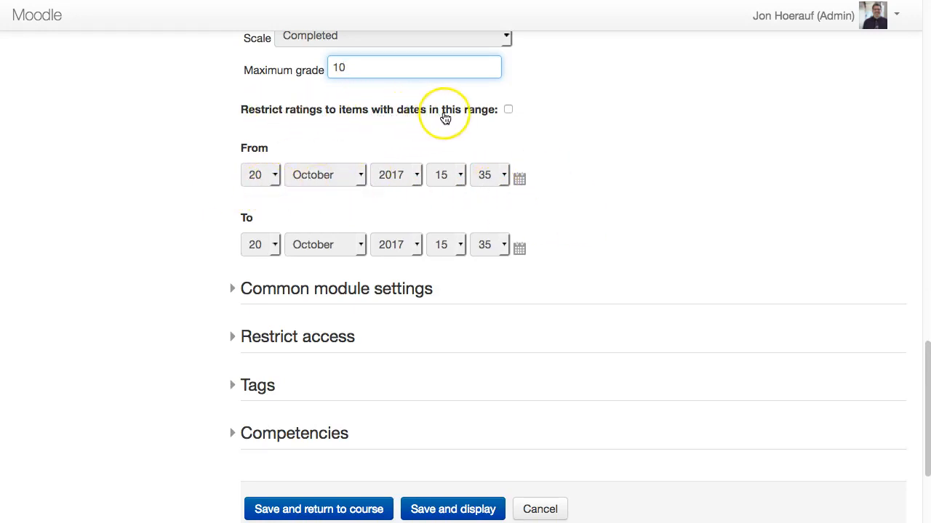
pyautogui.click(508, 110)
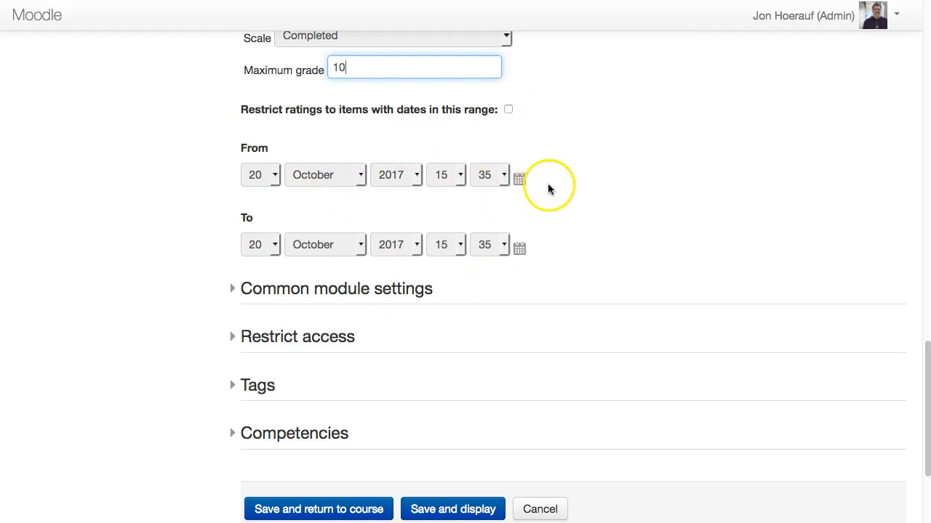
pyautogui.scroll(-5, 562, 190)
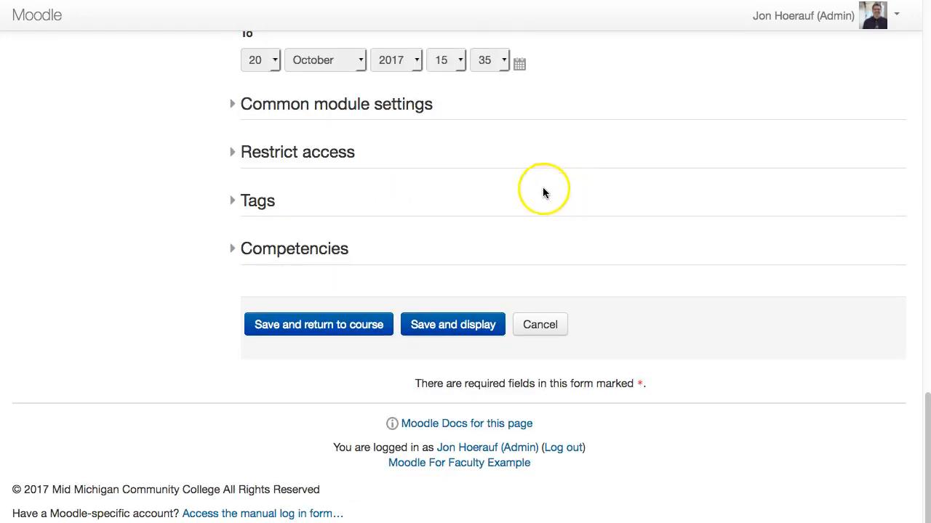
pyautogui.click(374, 327)
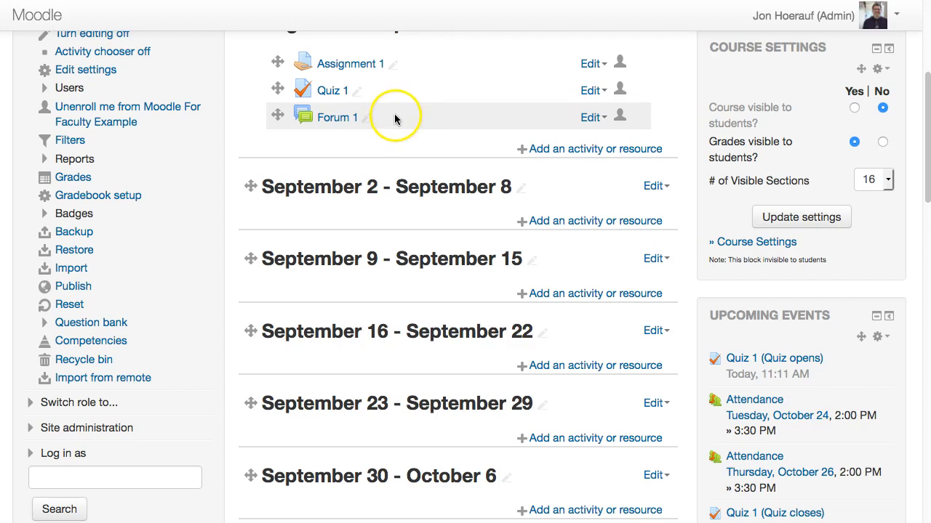
pyautogui.click(333, 126)
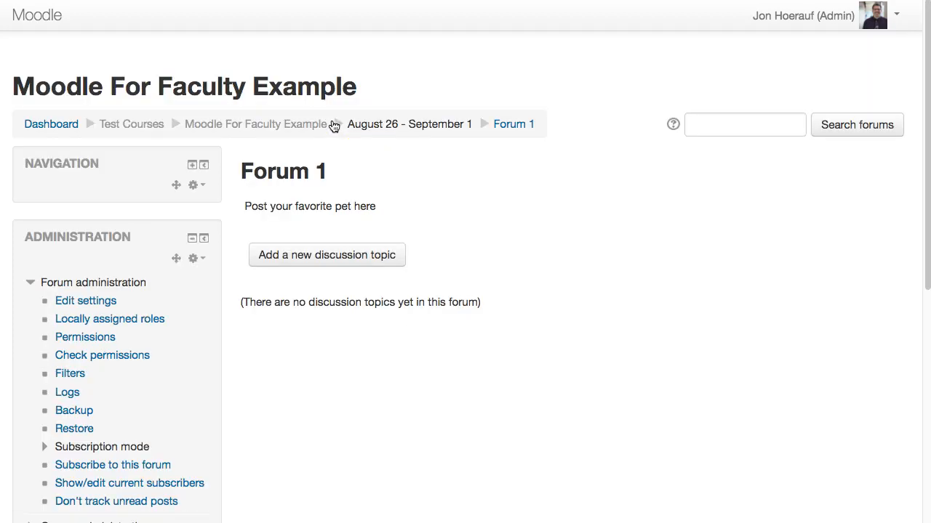